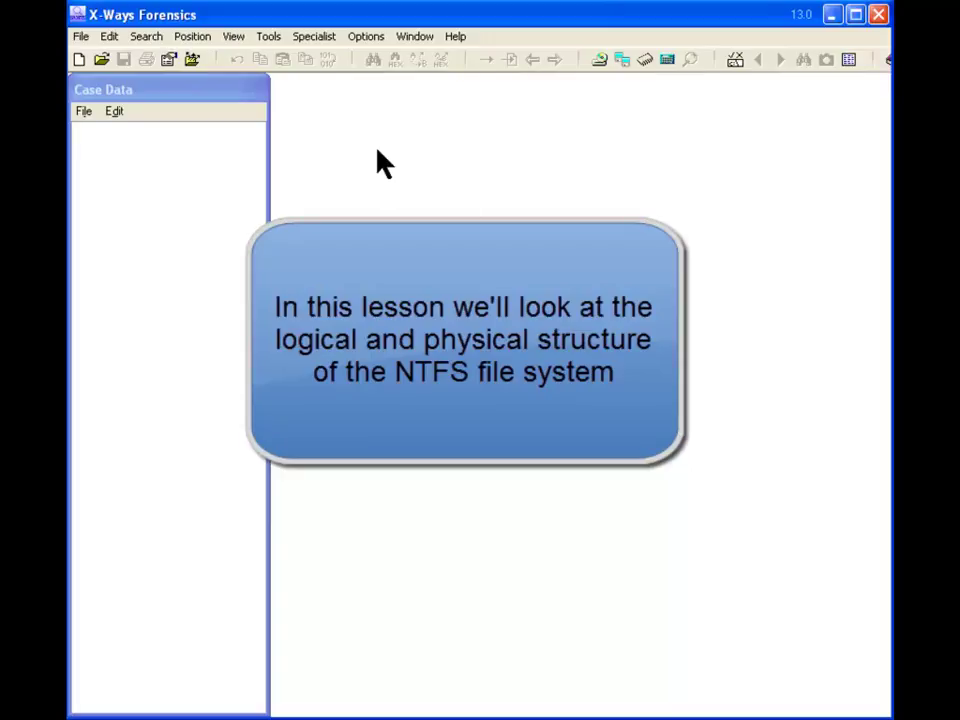
- Open logical drive C: from the disk list and take a new volume snapshot of it
{"action": "left_click", "coordinate": [269, 38]}
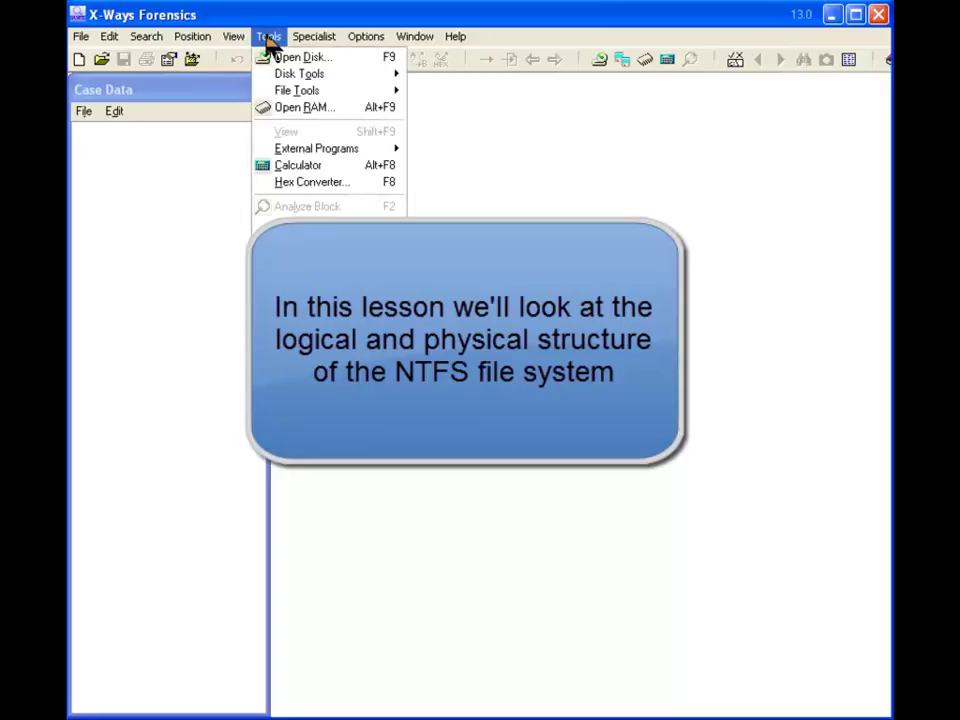
{"action": "left_click", "coordinate": [324, 265]}
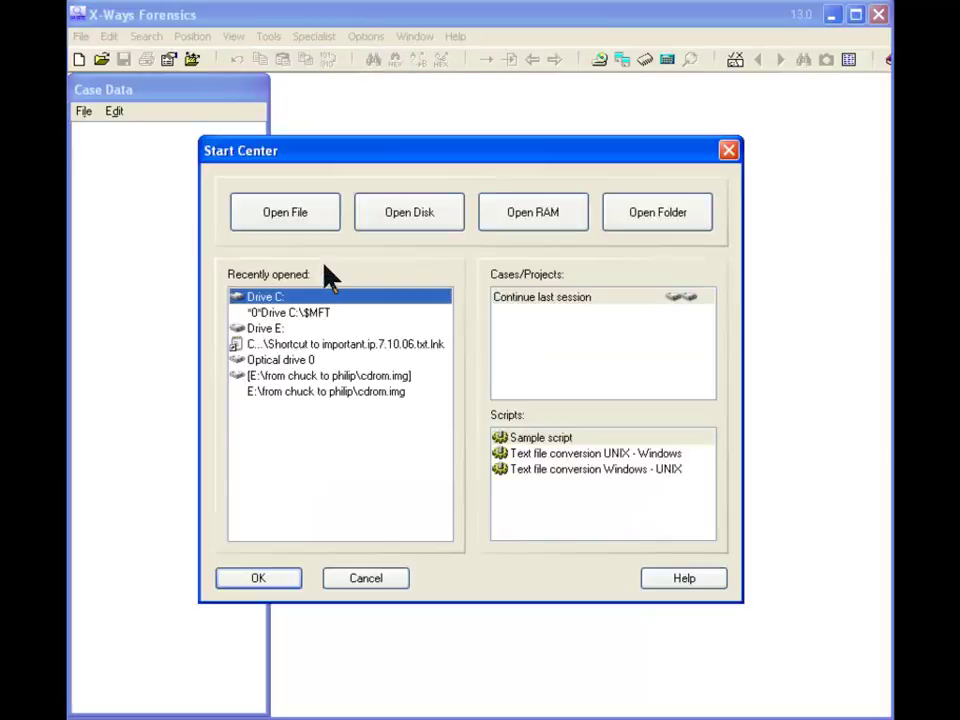
{"action": "left_click", "coordinate": [415, 221]}
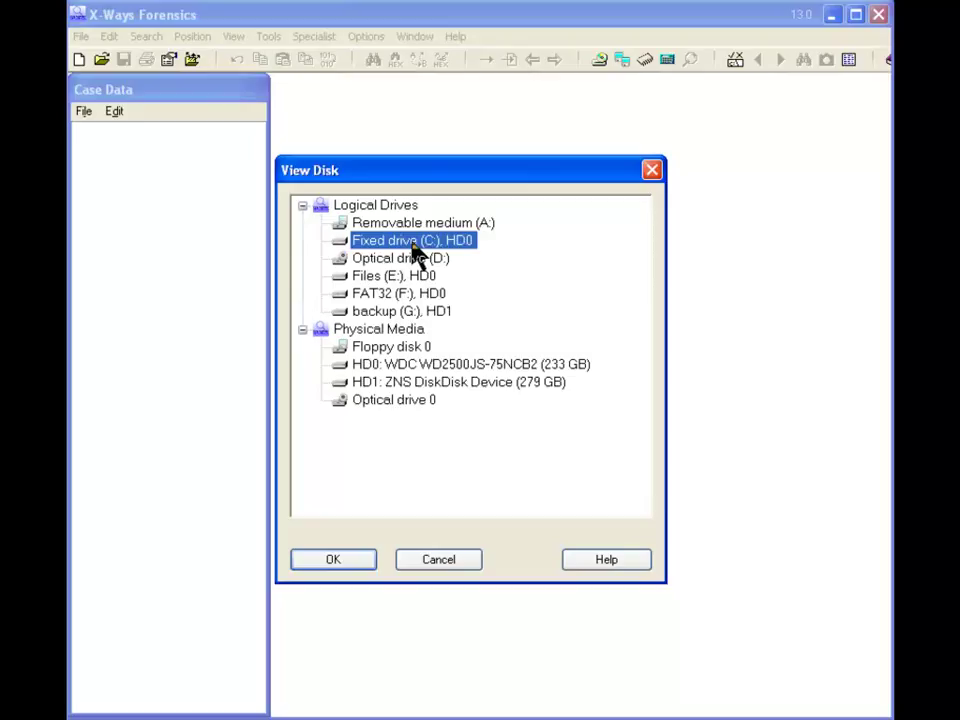
{"action": "left_click", "coordinate": [360, 560]}
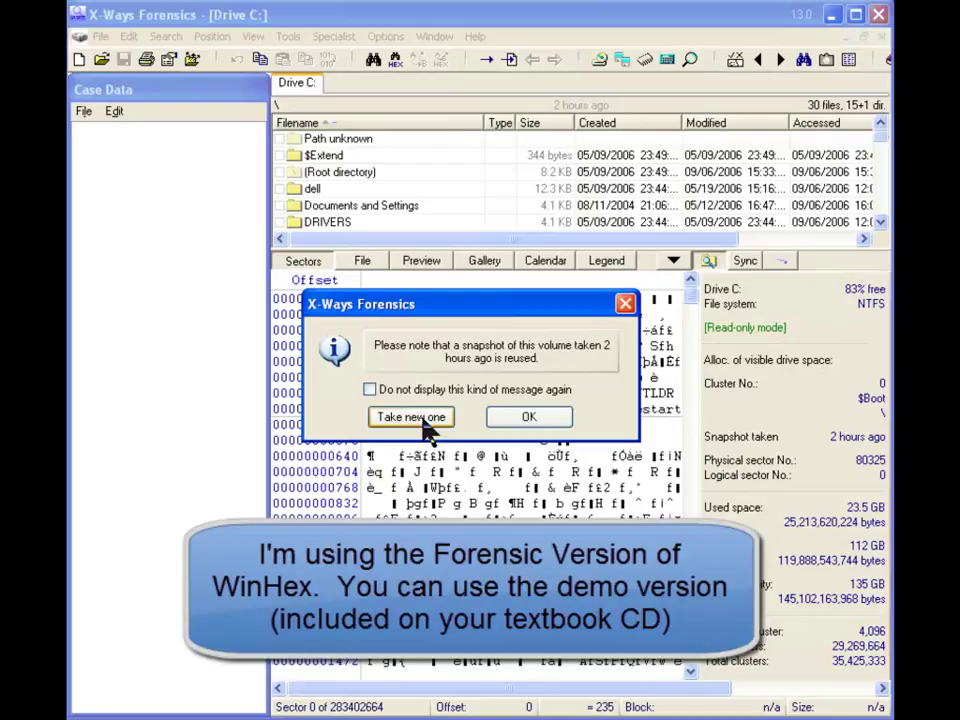
{"action": "left_click", "coordinate": [422, 418]}
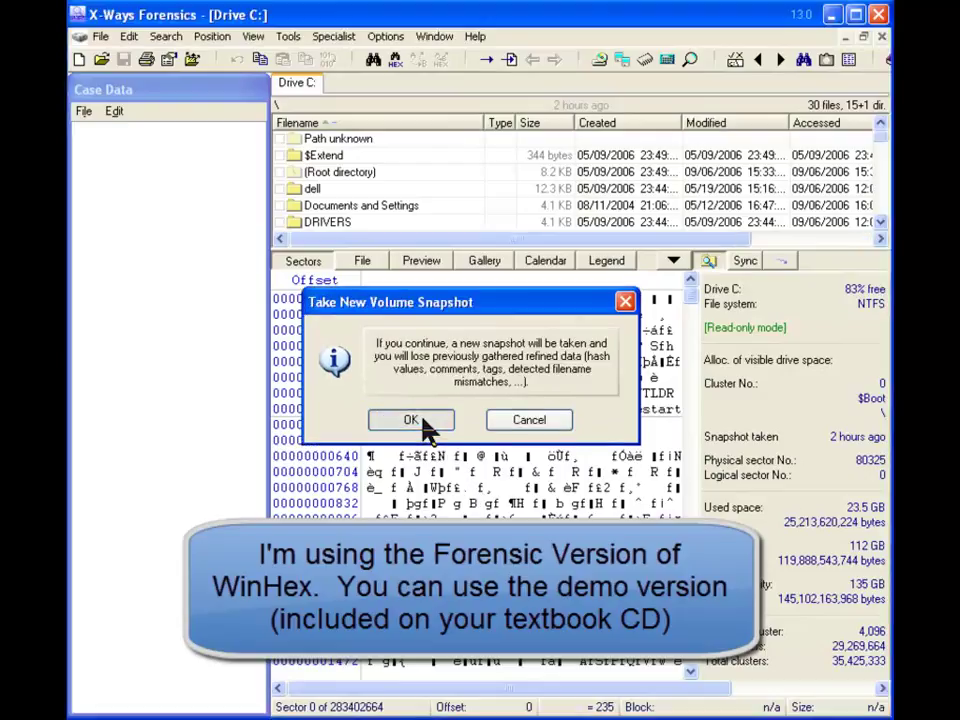
{"action": "left_click", "coordinate": [411, 420]}
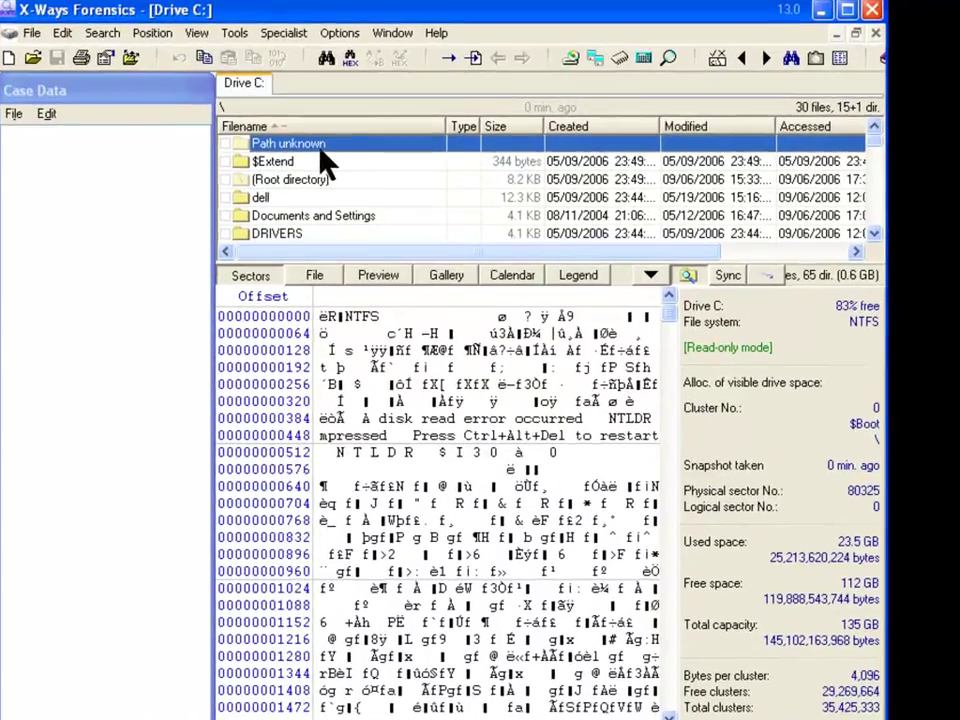
- Examine the NTFS system files in drive C:'s root listing, displaying the sectors of $BadClus and $LogFile
{"action": "scroll", "coordinate": [364, 155], "scroll_direction": "down", "scroll_amount": 1}
{"action": "scroll", "coordinate": [288, 171], "scroll_direction": "down", "scroll_amount": 3}
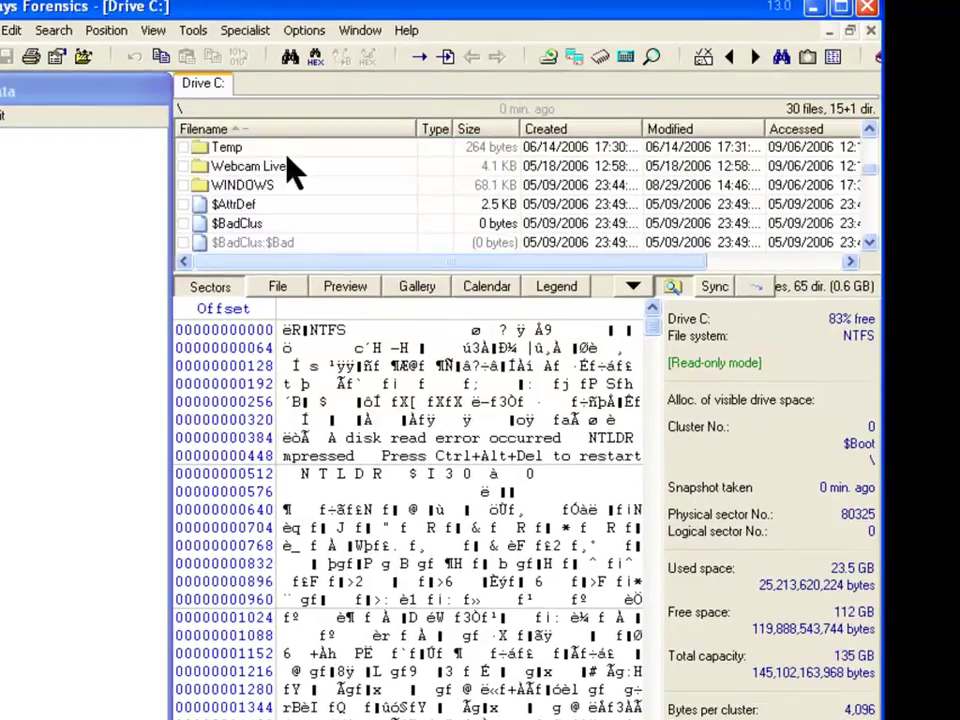
{"action": "scroll", "coordinate": [290, 170], "scroll_direction": "down", "scroll_amount": 1}
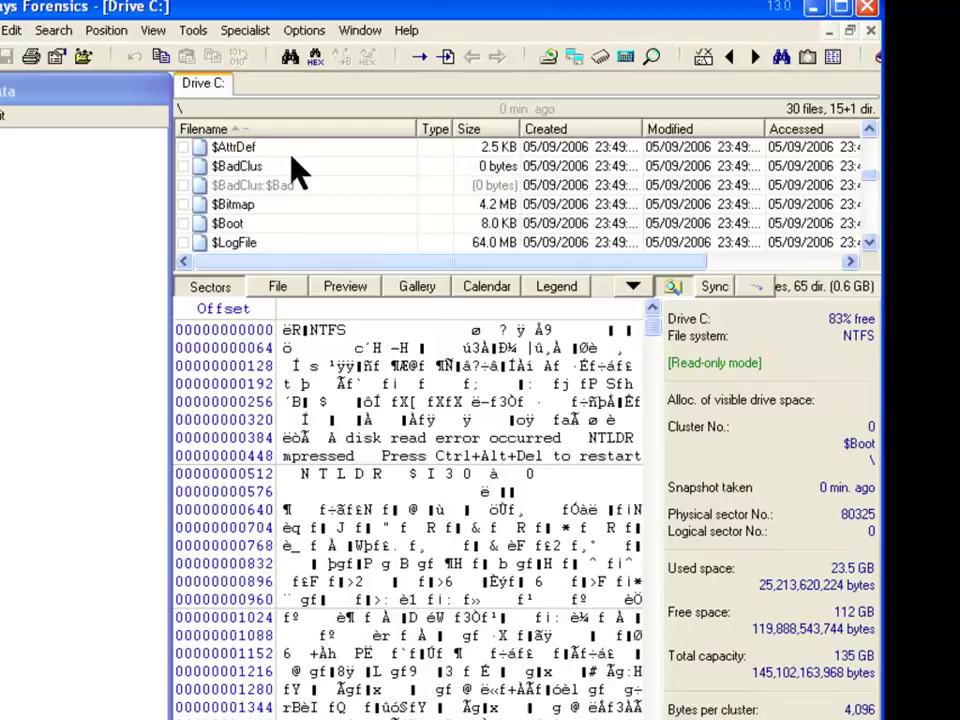
{"action": "left_click", "coordinate": [287, 168]}
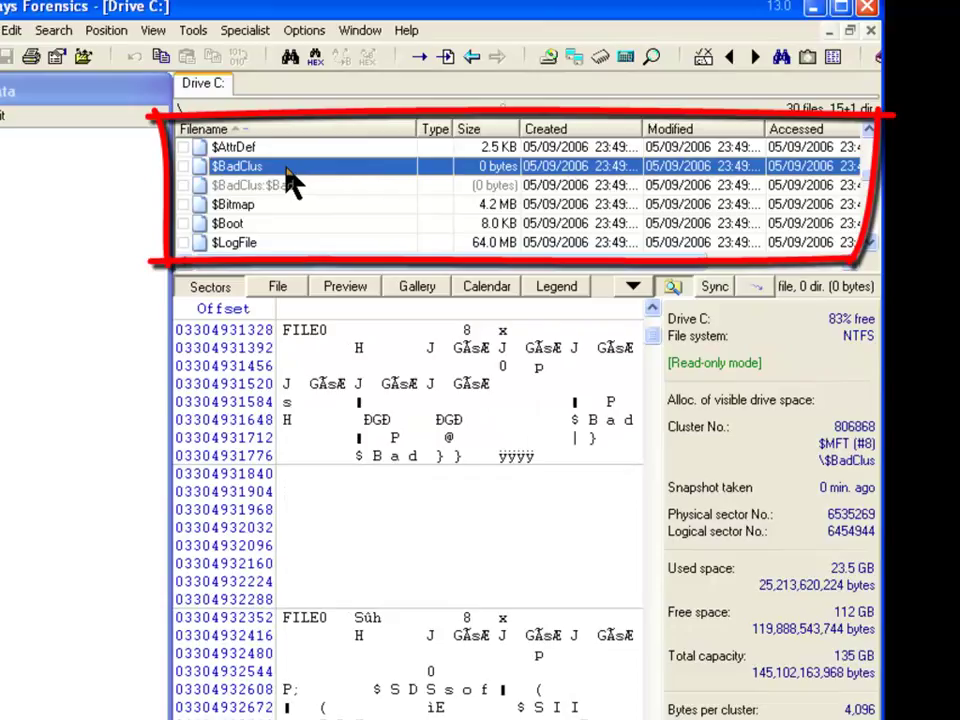
{"action": "scroll", "coordinate": [287, 170], "scroll_direction": "down", "scroll_amount": 2}
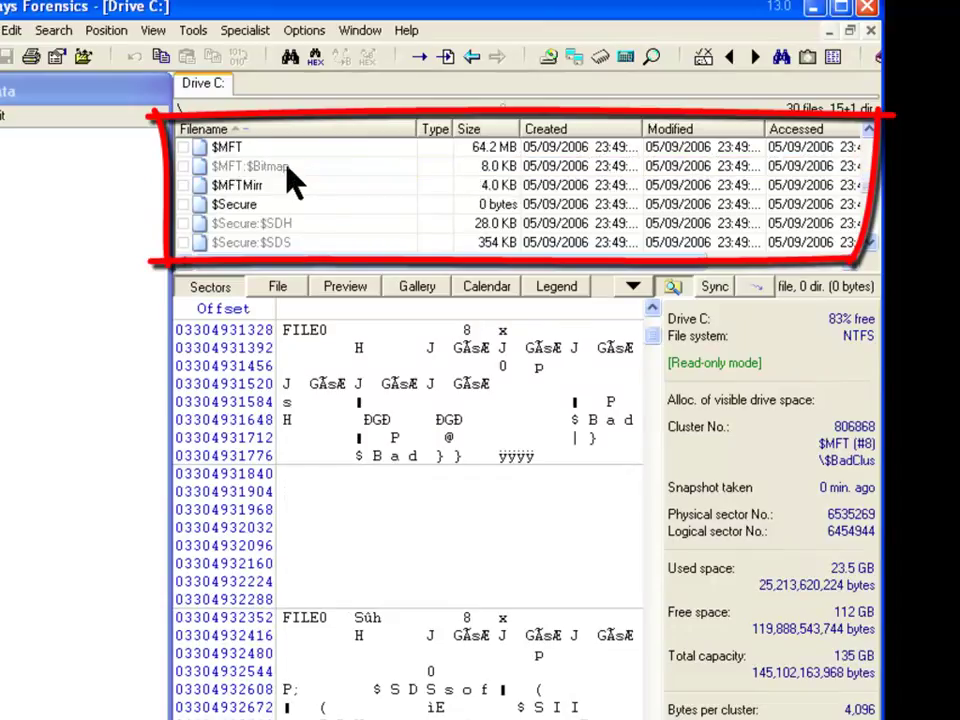
{"action": "scroll", "coordinate": [289, 170], "scroll_direction": "up", "scroll_amount": 1}
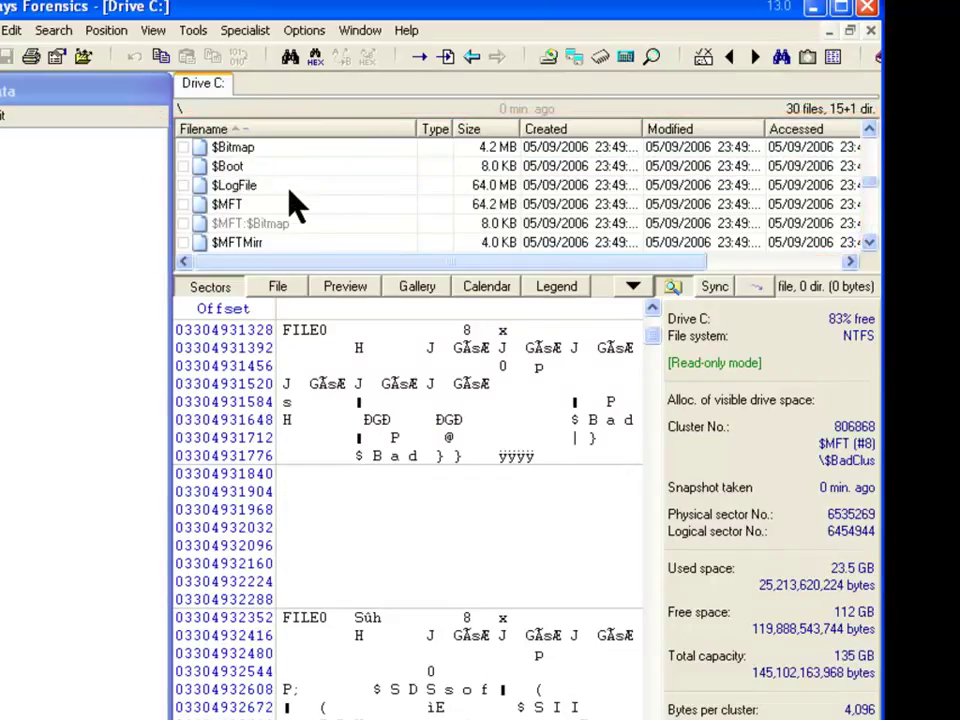
{"action": "left_click", "coordinate": [290, 188]}
- Review the remaining entries of the root listing through Idle space, and return the sector view to offset 0
{"action": "scroll", "coordinate": [297, 205], "scroll_direction": "down", "scroll_amount": 1}
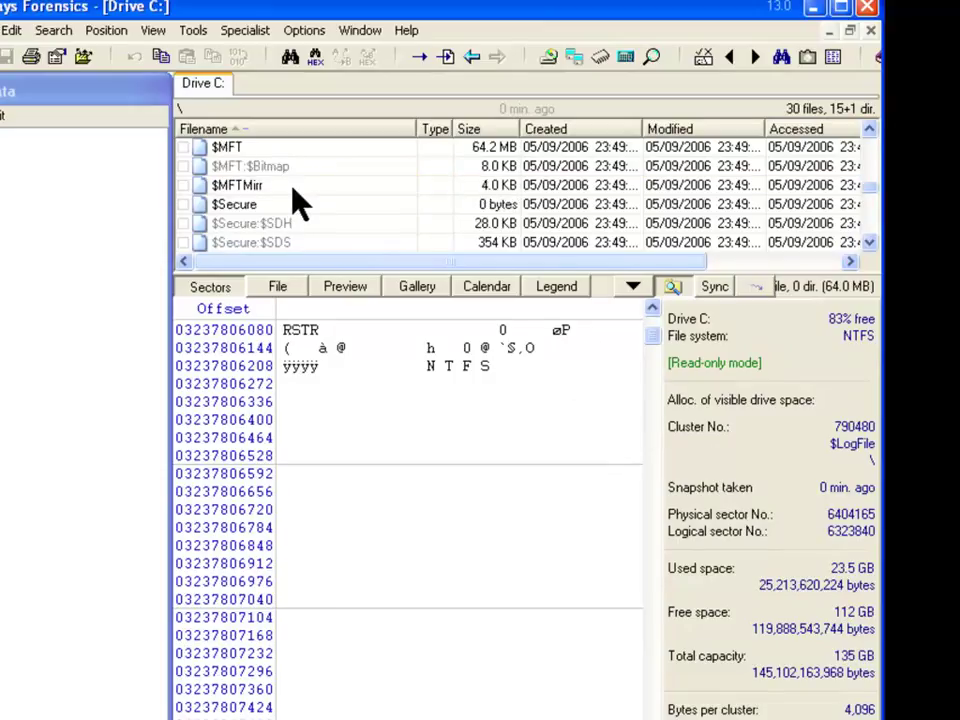
{"action": "scroll", "coordinate": [297, 205], "scroll_direction": "down", "scroll_amount": 1}
{"action": "scroll", "coordinate": [297, 203], "scroll_direction": "down", "scroll_amount": 3}
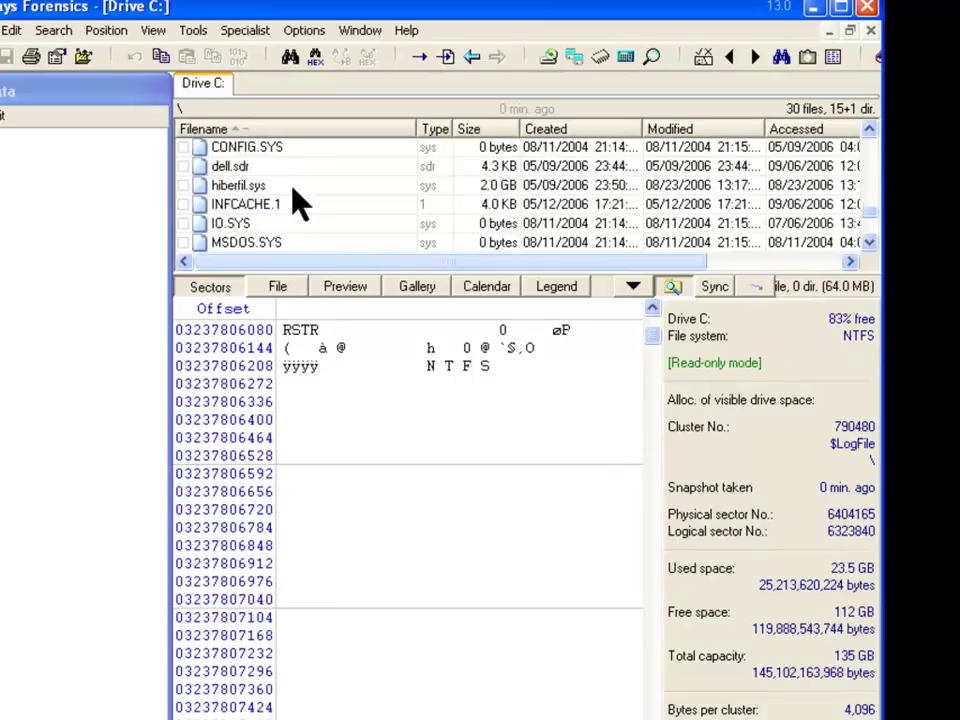
{"action": "scroll", "coordinate": [300, 197], "scroll_direction": "down", "scroll_amount": 1}
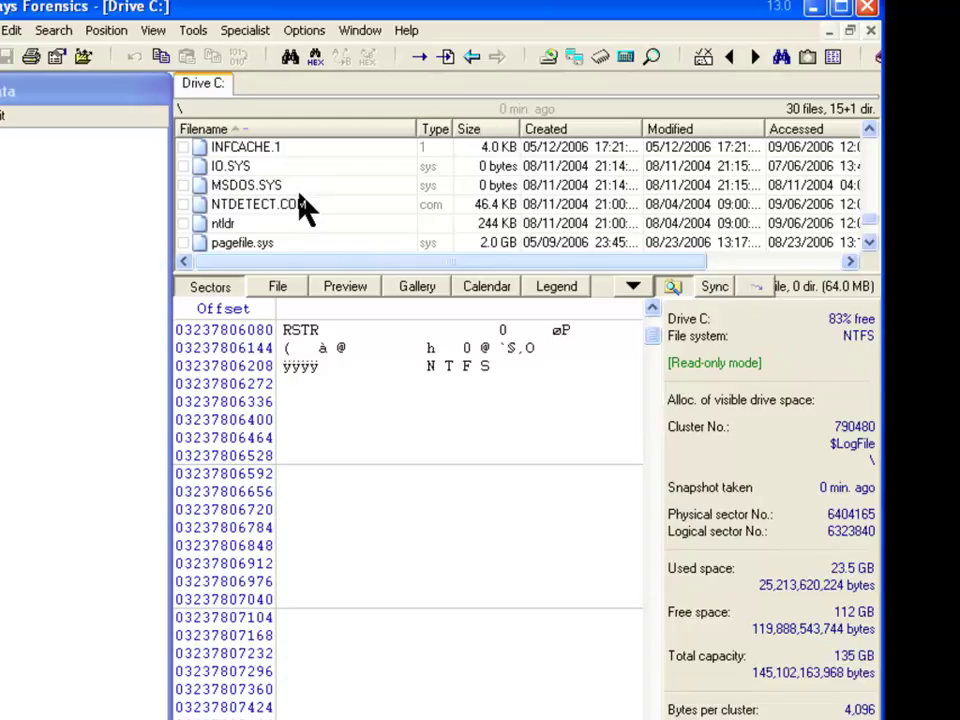
{"action": "scroll", "coordinate": [300, 197], "scroll_direction": "down", "scroll_amount": 1}
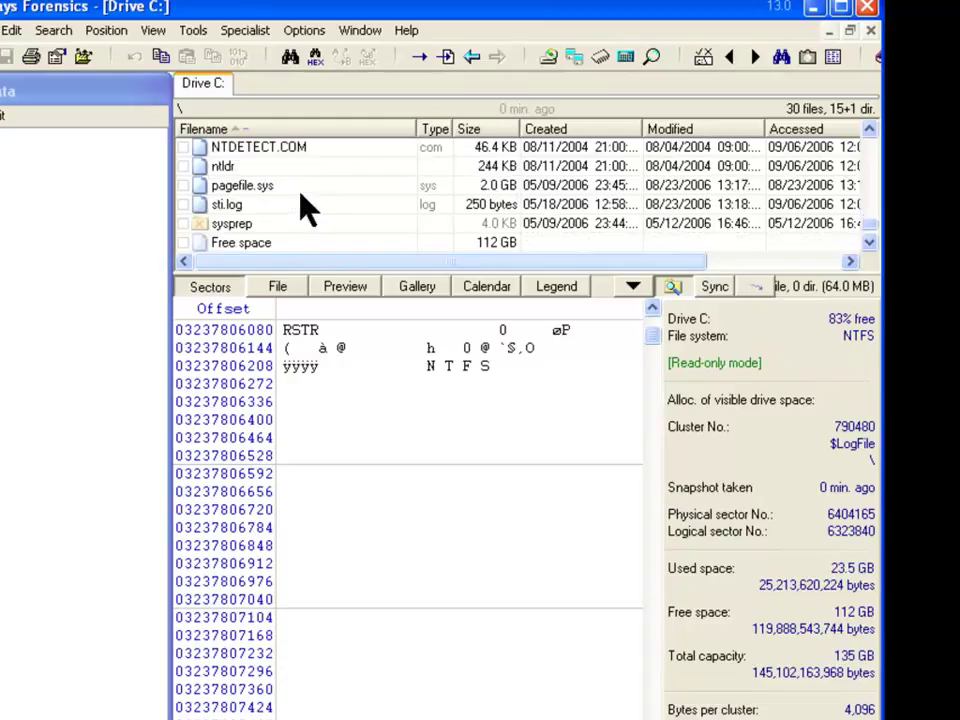
{"action": "scroll", "coordinate": [307, 207], "scroll_direction": "down", "scroll_amount": 1}
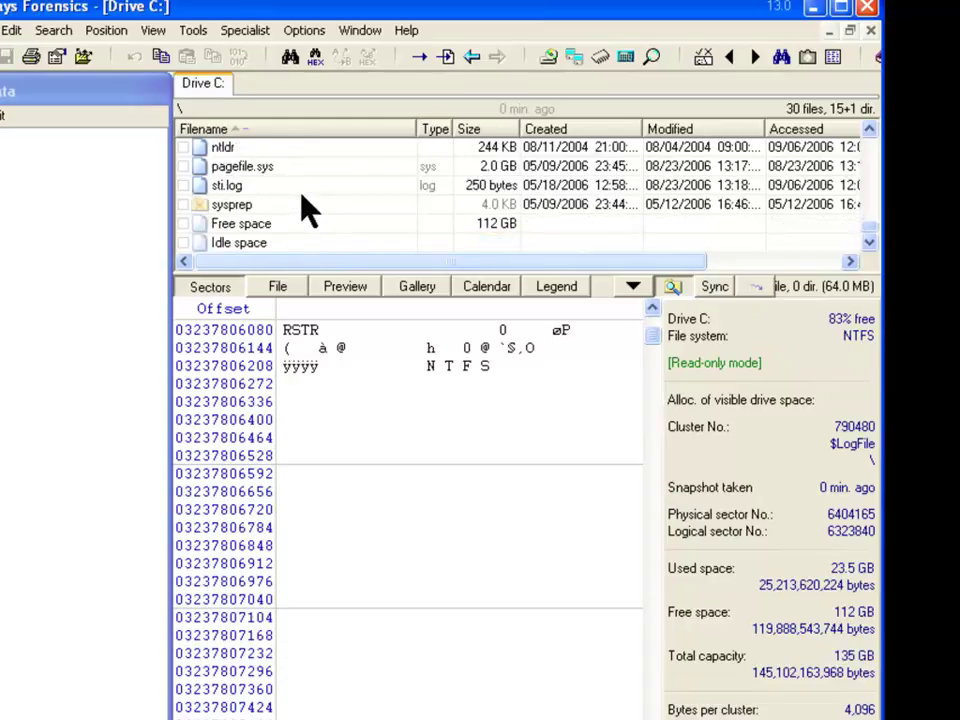
{"action": "scroll", "coordinate": [307, 207], "scroll_direction": "up", "scroll_amount": 8}
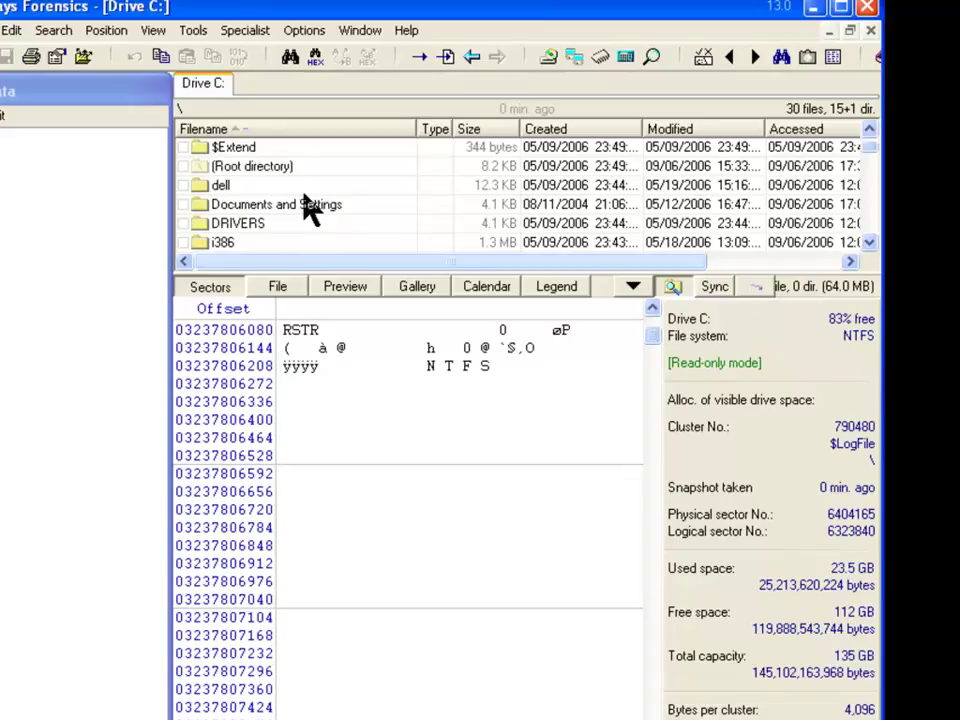
{"action": "left_click_drag", "start_coordinate": [651, 345], "coordinate": [652, 315]}
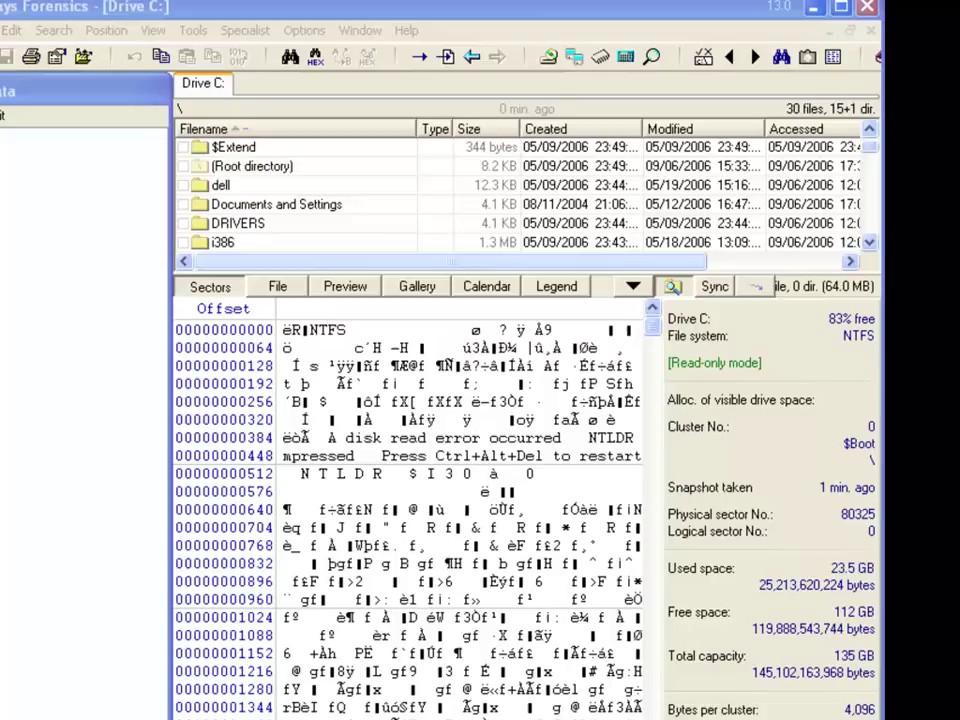
- Switch to Notepad and enter the text "cavedivingusa" in a new document
{"action": "mouse_move", "coordinate": [10, 715]}
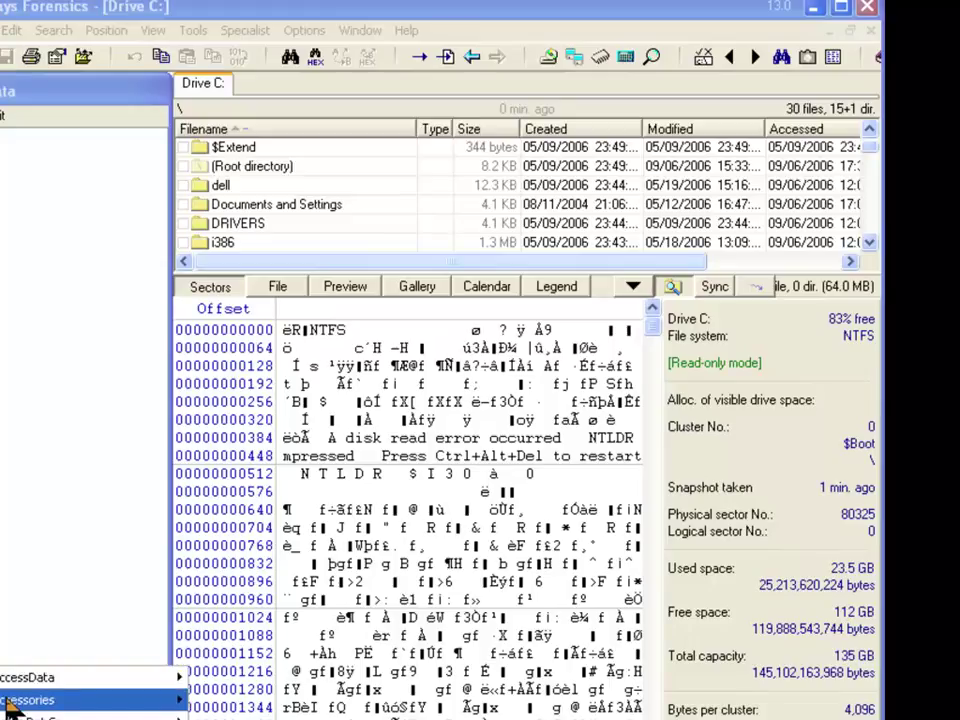
{"action": "left_click", "coordinate": [204, 698]}
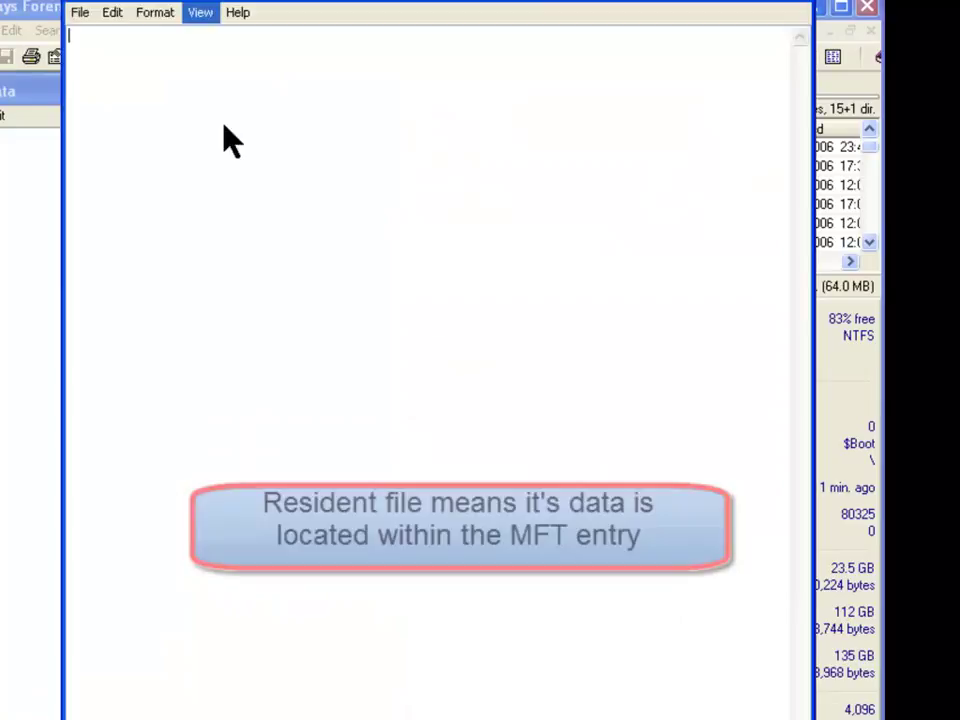
{"action": "left_click_drag", "start_coordinate": [216, 3], "coordinate": [250, 48]}
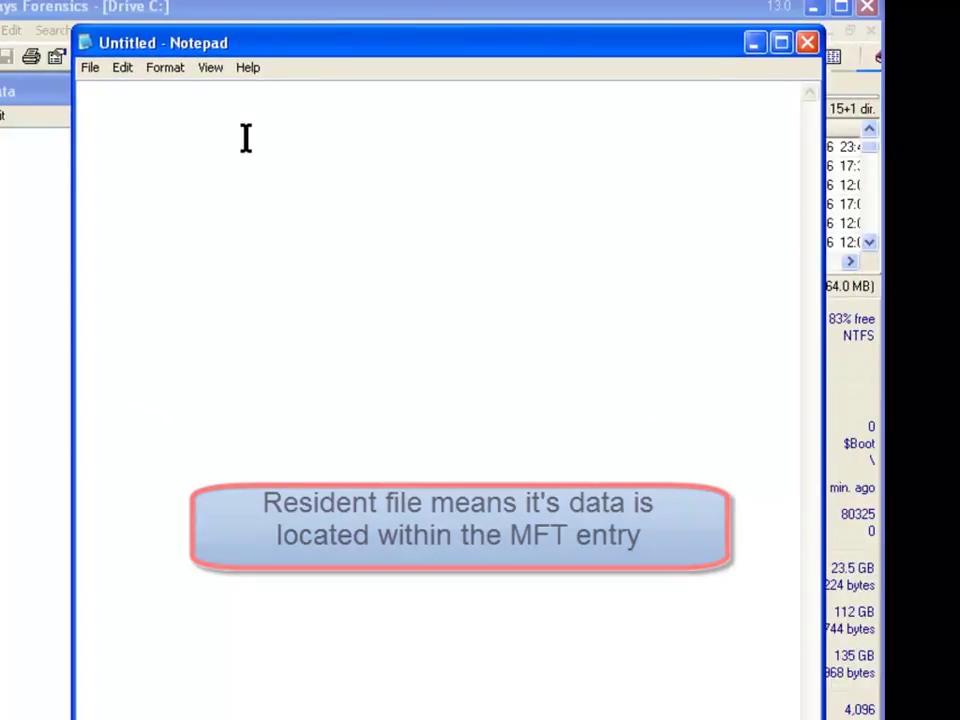
{"action": "type", "text": "cave"}
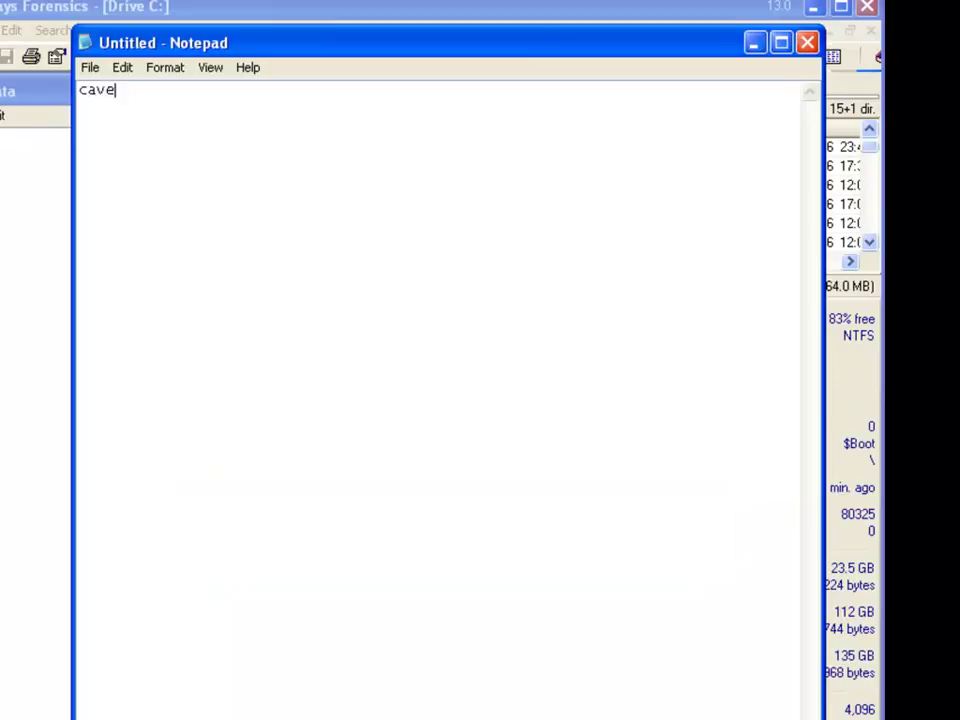
{"action": "type", "text": "divingusa"}
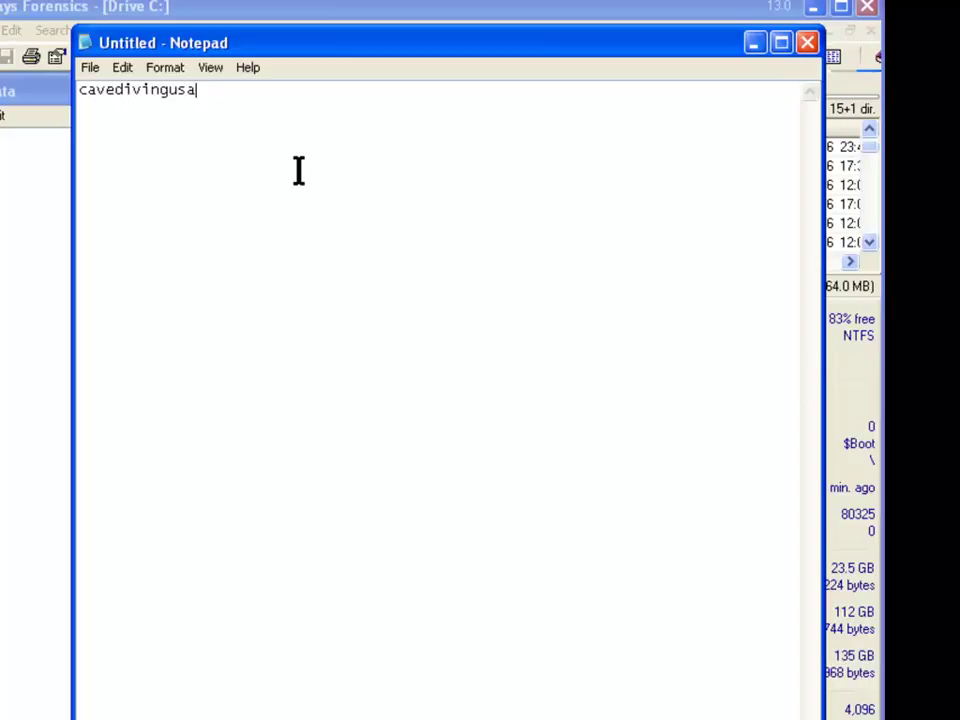
- Save the text document to the Desktop as mftdemo.txt and close Notepad
{"action": "left_click", "coordinate": [92, 80]}
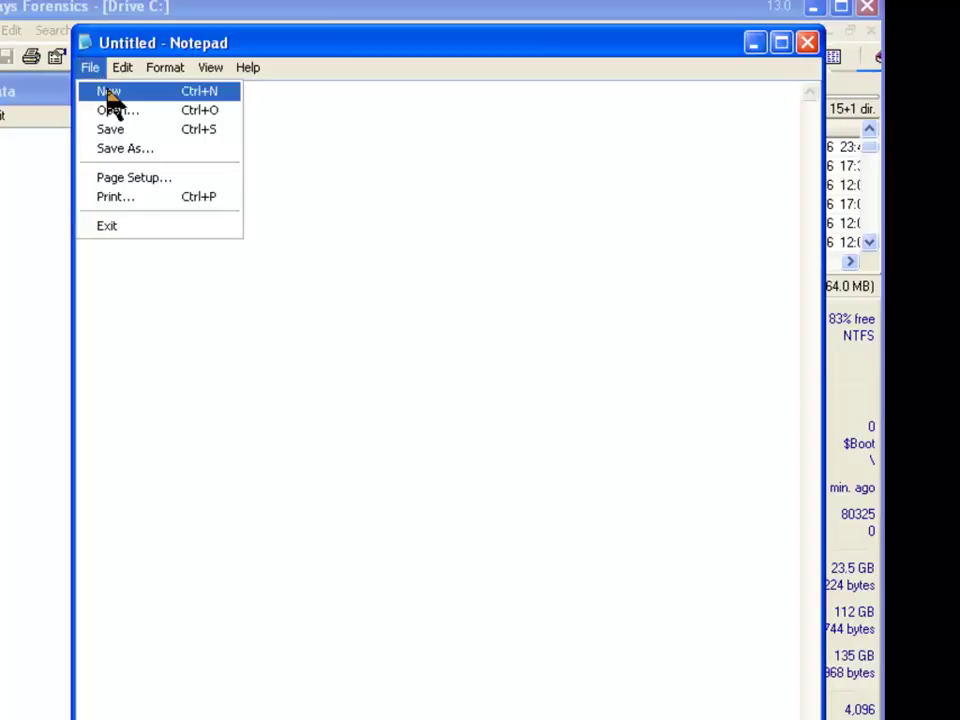
{"action": "left_click", "coordinate": [124, 130]}
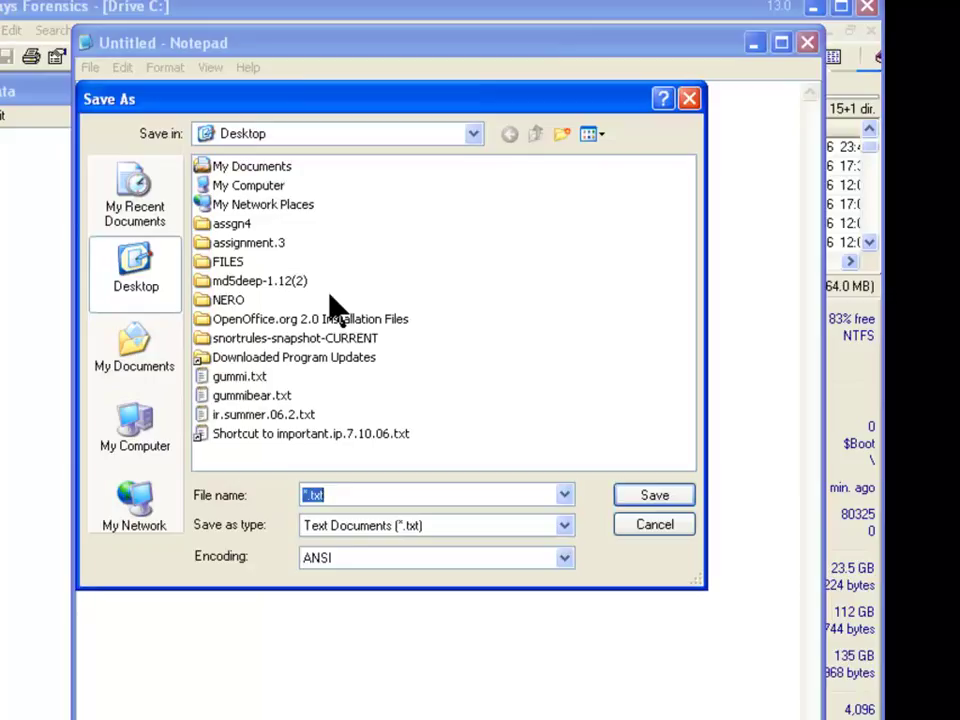
{"action": "type", "text": "mftdemo"}
{"action": "key", "text": "Return"}
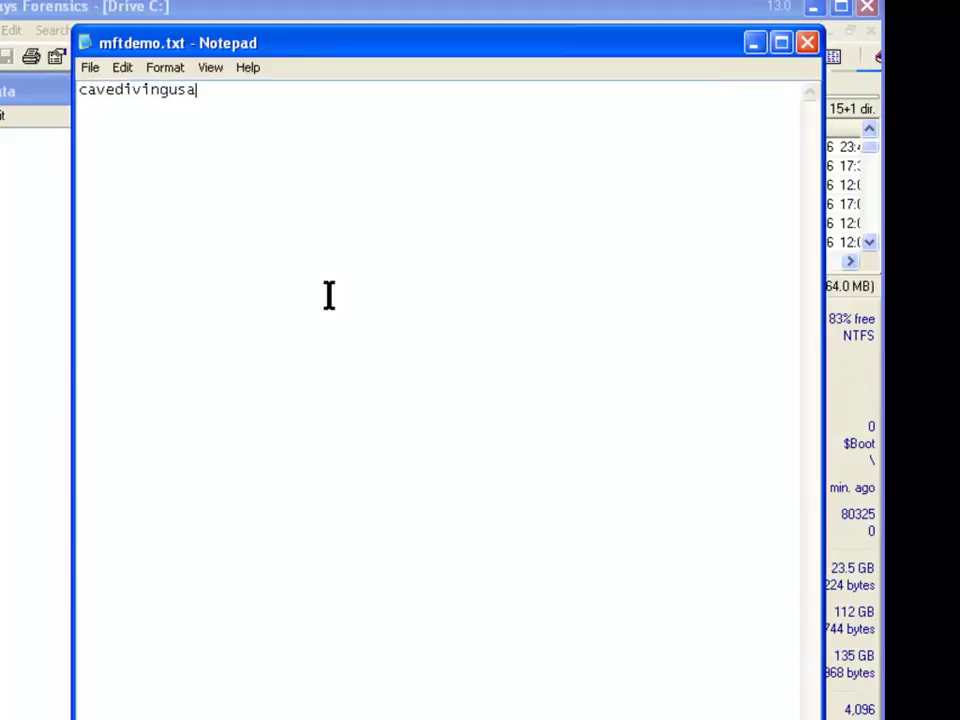
{"action": "left_click", "coordinate": [808, 45]}
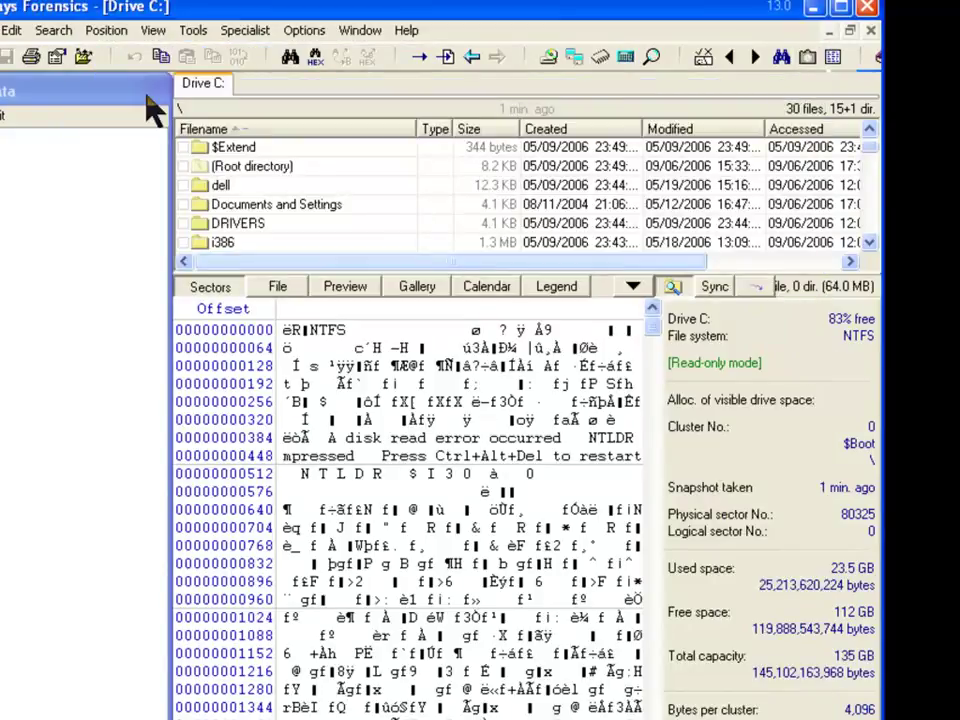
- Reopen logical drive C: through the Start Center and take a fresh volume snapshot
{"action": "left_click", "coordinate": [150, 31]}
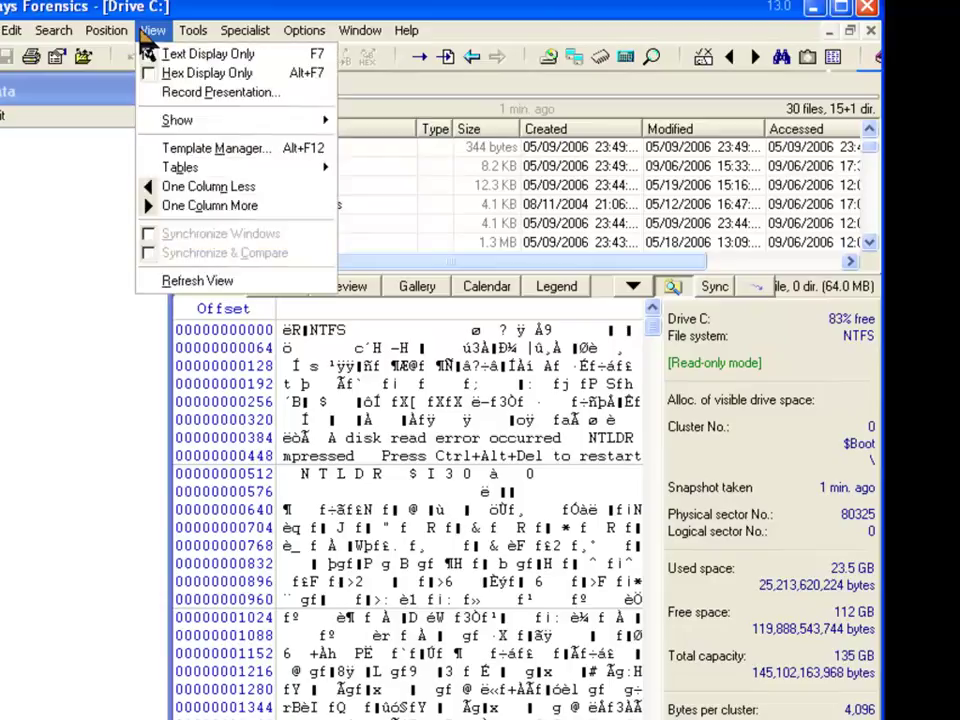
{"action": "mouse_move", "coordinate": [118, 30]}
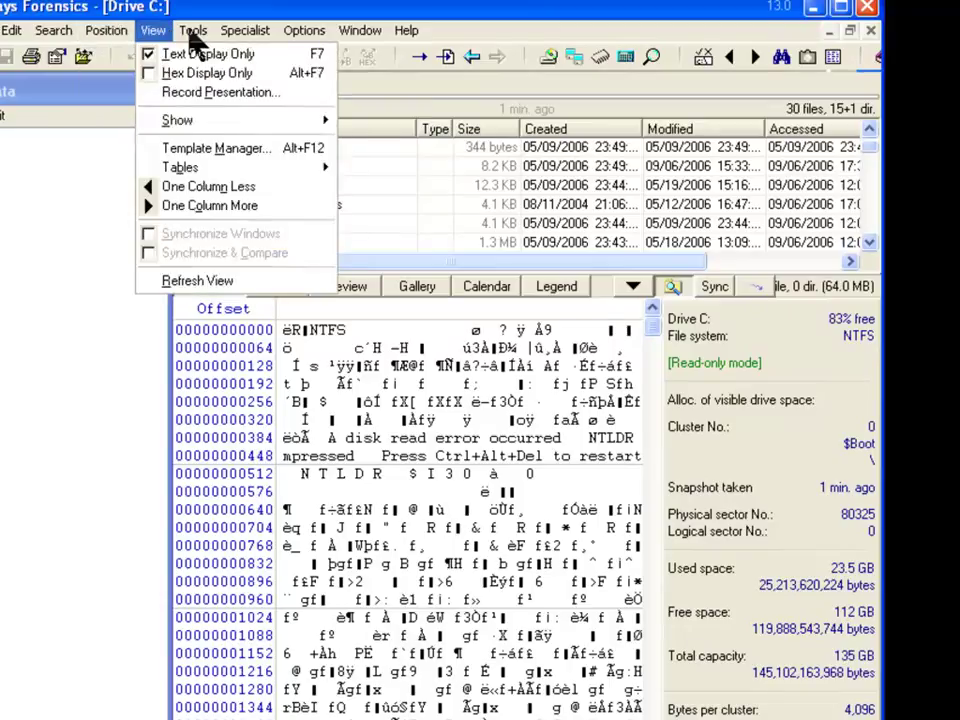
{"action": "mouse_move", "coordinate": [195, 30]}
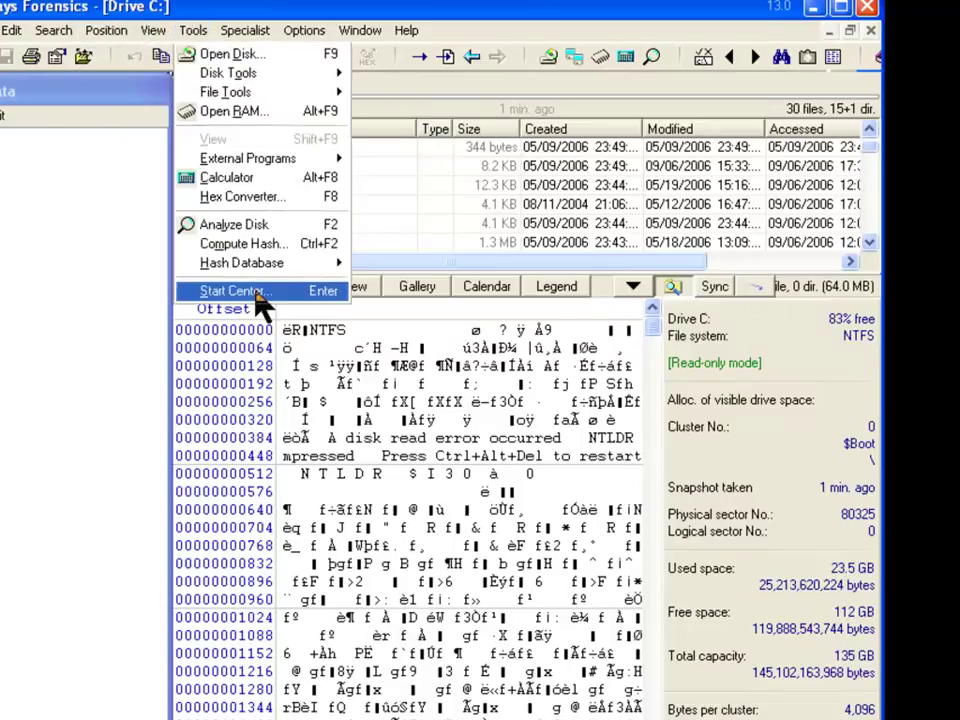
{"action": "left_click", "coordinate": [258, 294]}
{"action": "left_click", "coordinate": [385, 242]}
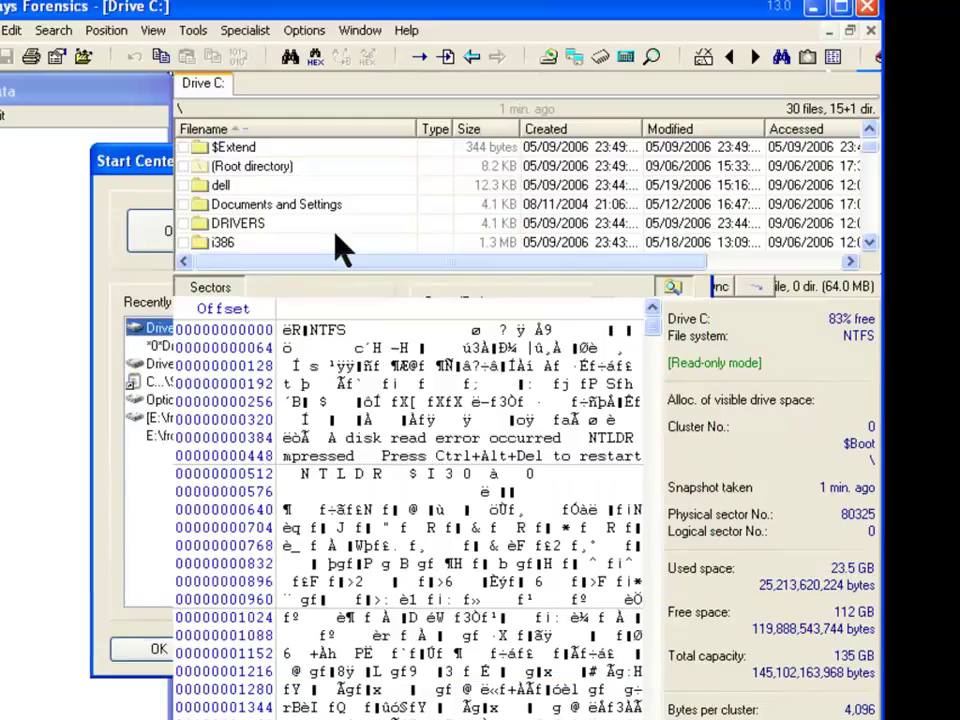
{"action": "left_click", "coordinate": [272, 627]}
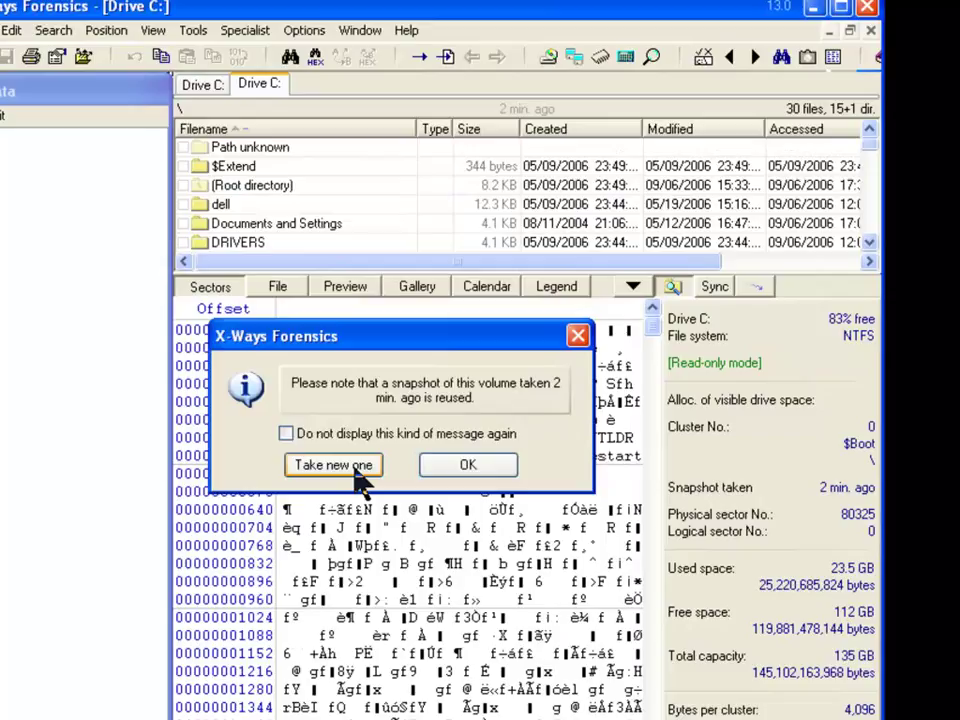
{"action": "left_click", "coordinate": [357, 468]}
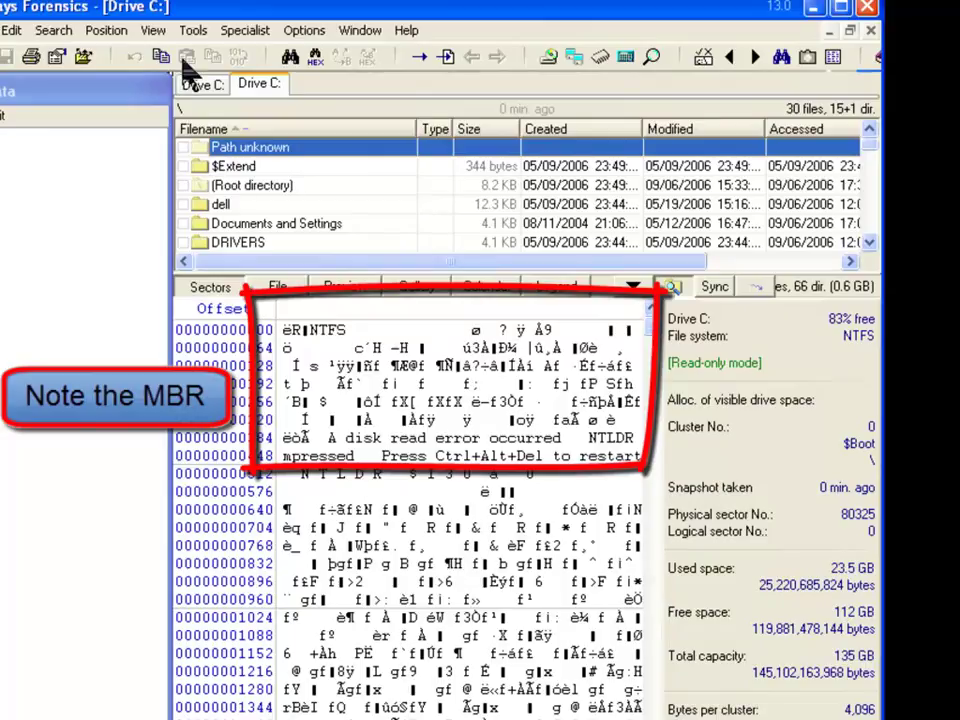
- Search drive C: for the ASCII text "cavedivingusa", listing up to 50 search hits
{"action": "left_click", "coordinate": [58, 31]}
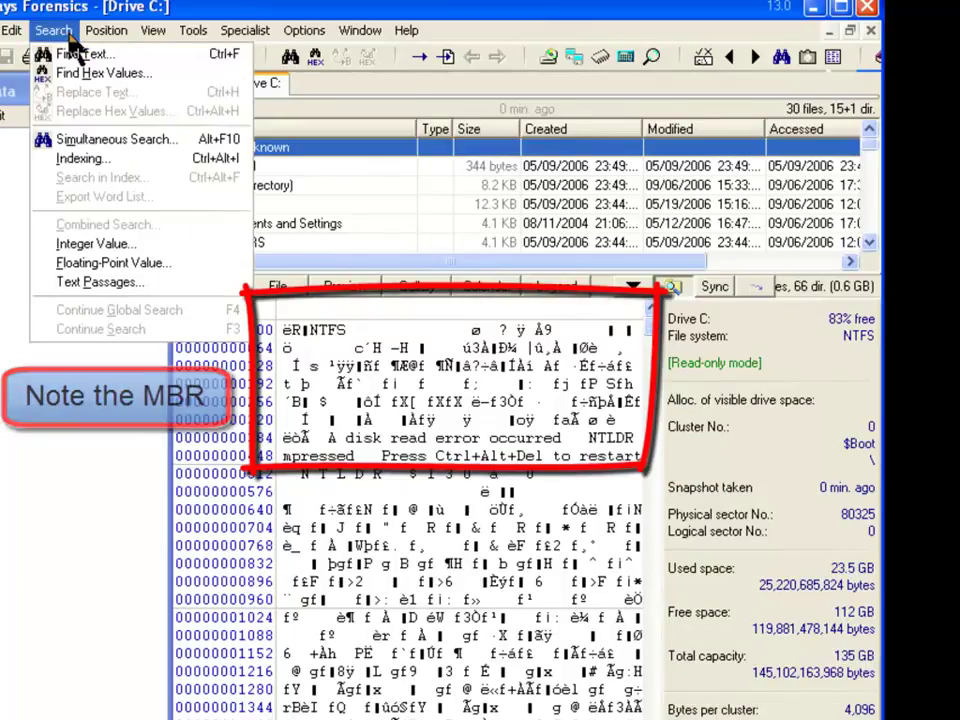
{"action": "left_click", "coordinate": [84, 56]}
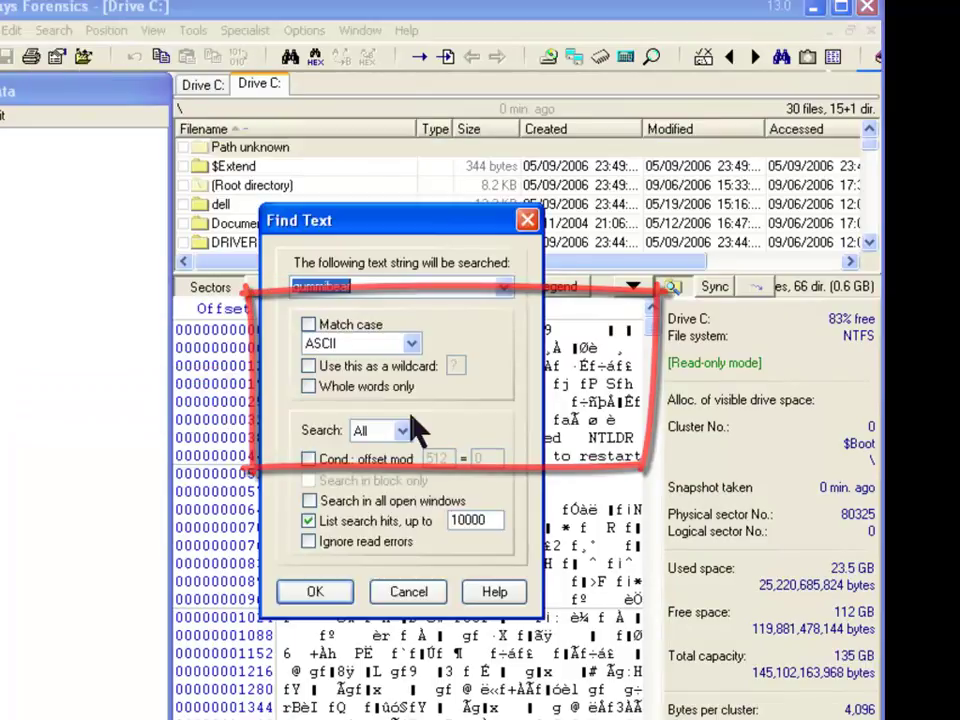
{"action": "type", "text": "cavedivingusa"}
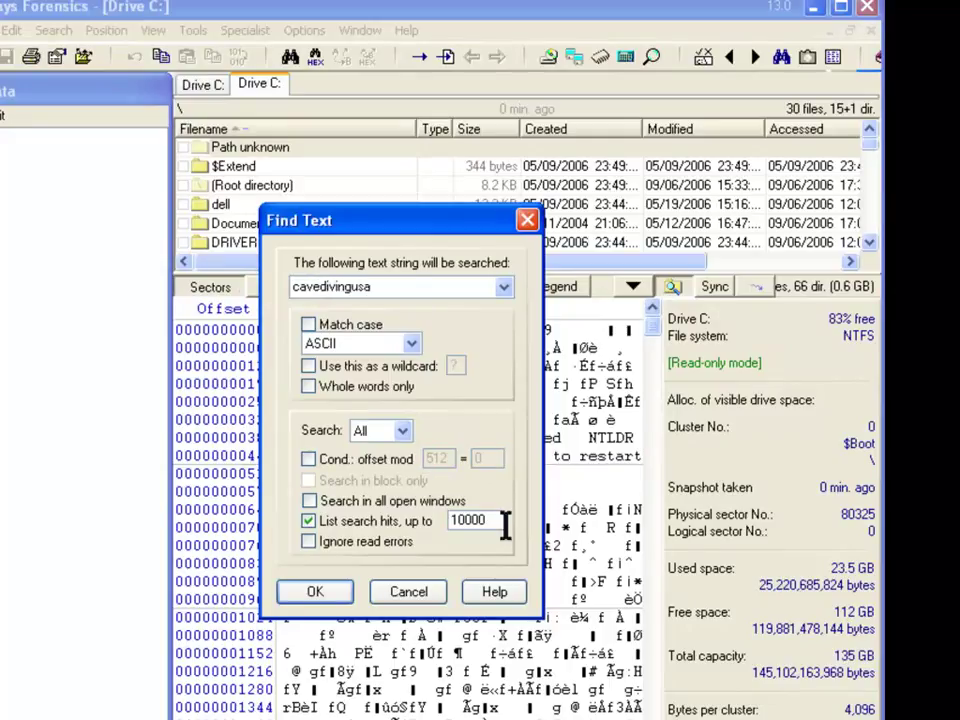
{"action": "double_click", "coordinate": [466, 517]}
{"action": "type", "text": "50"}
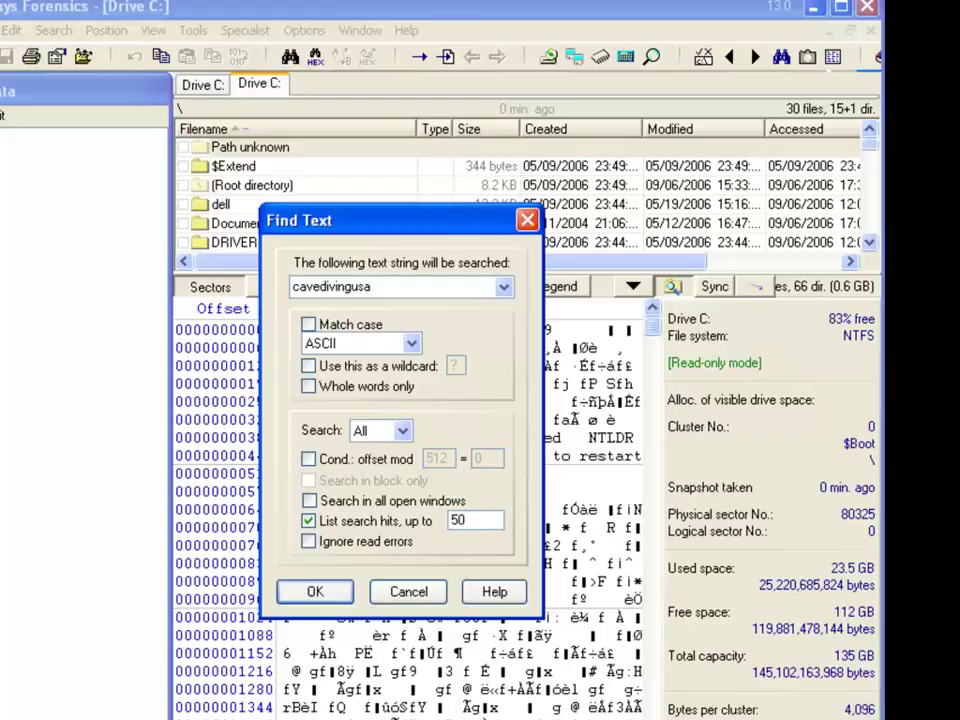
{"action": "left_click", "coordinate": [336, 594]}
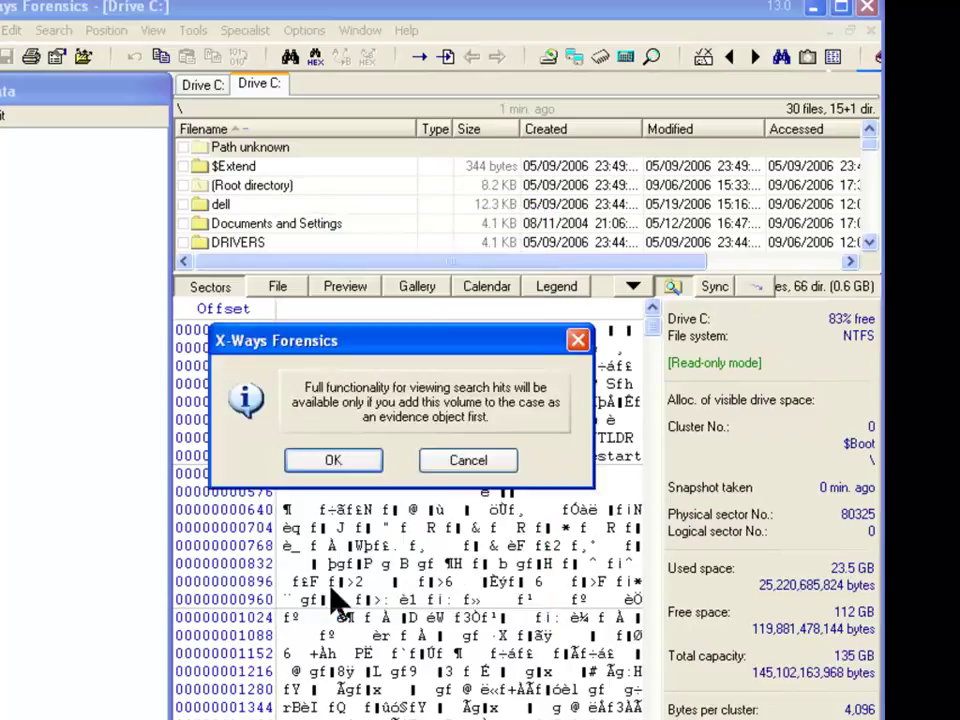
{"action": "left_click", "coordinate": [356, 460]}
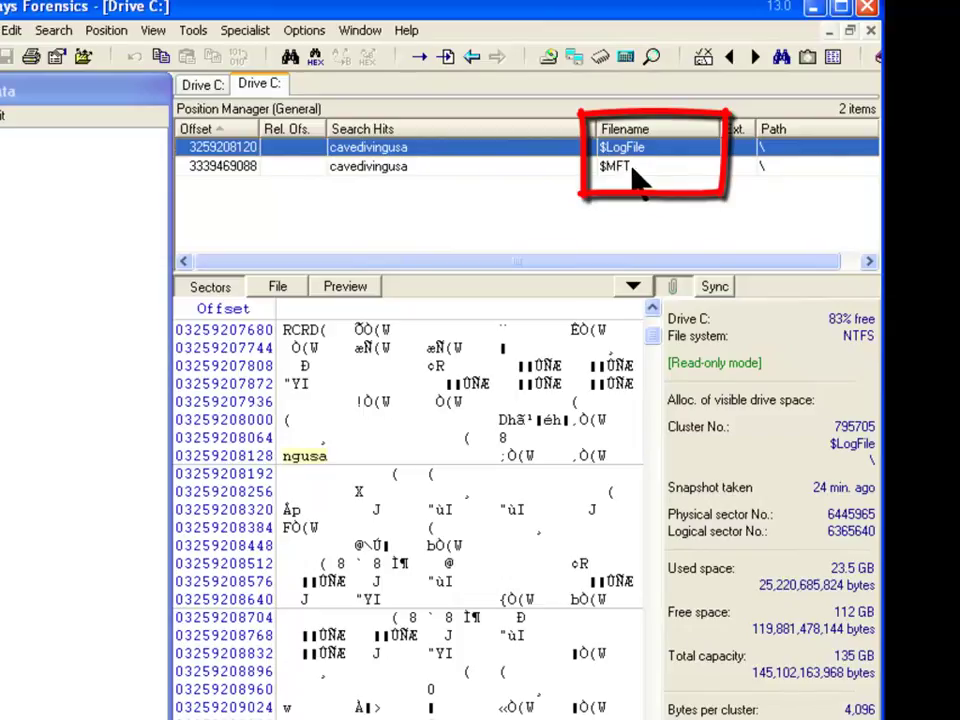
- Examine the sector data around the "cavedivingusa" hit in $MFT and around the one in $LogFile
{"action": "left_click", "coordinate": [379, 167]}
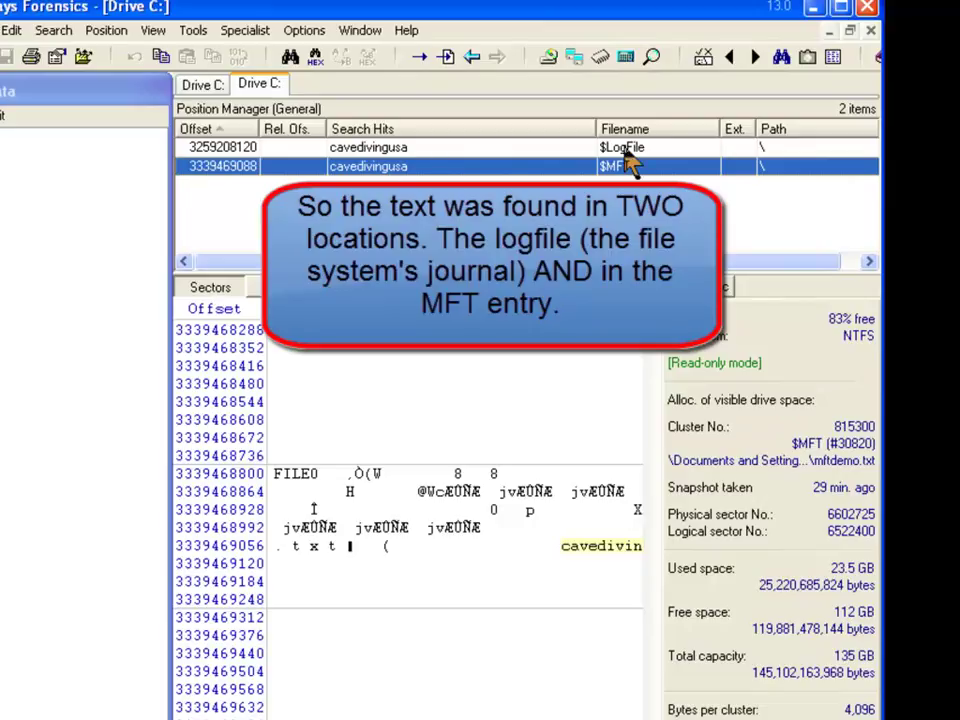
{"action": "left_click", "coordinate": [398, 152]}
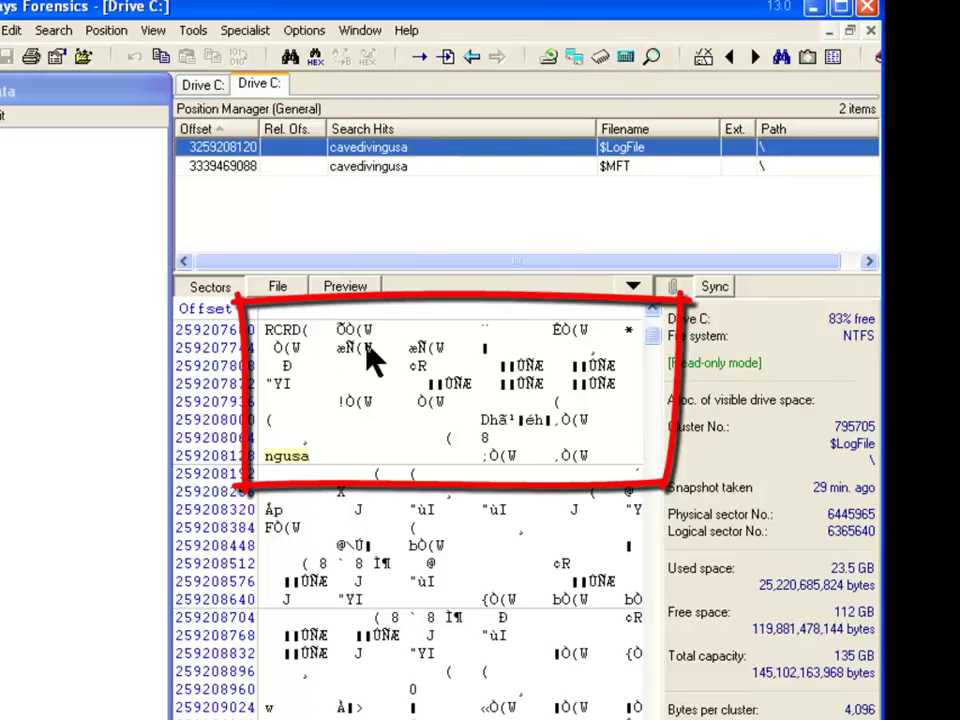
{"action": "scroll", "coordinate": [407, 411], "scroll_direction": "down", "scroll_amount": 1}
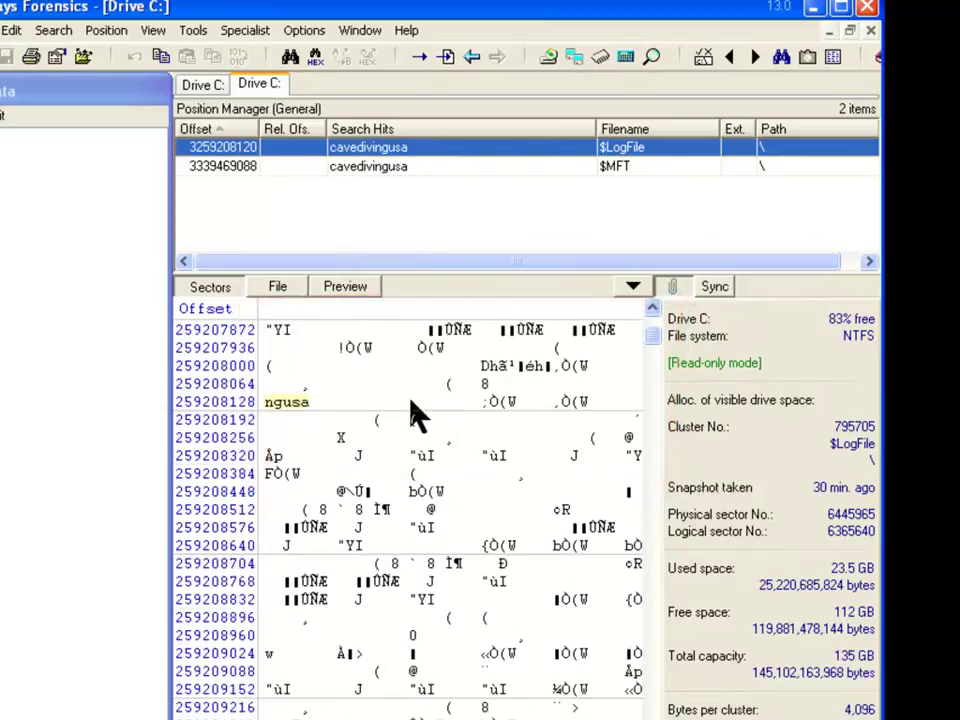
{"action": "scroll", "coordinate": [415, 413], "scroll_direction": "up", "scroll_amount": 1}
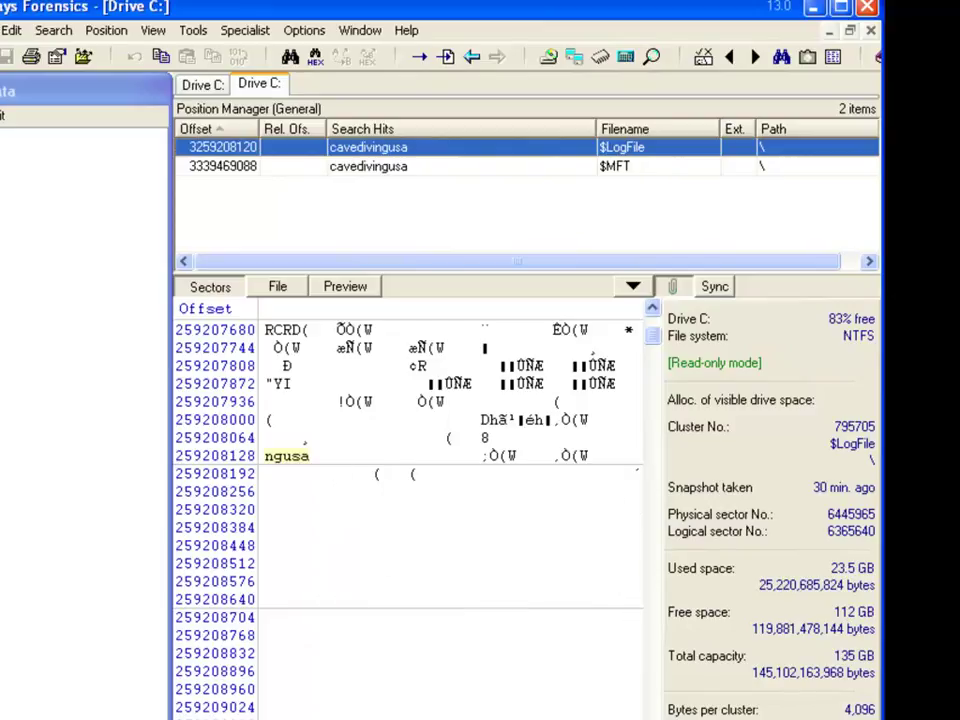
{"action": "scroll", "coordinate": [408, 500], "scroll_direction": "right", "scroll_amount": 6}
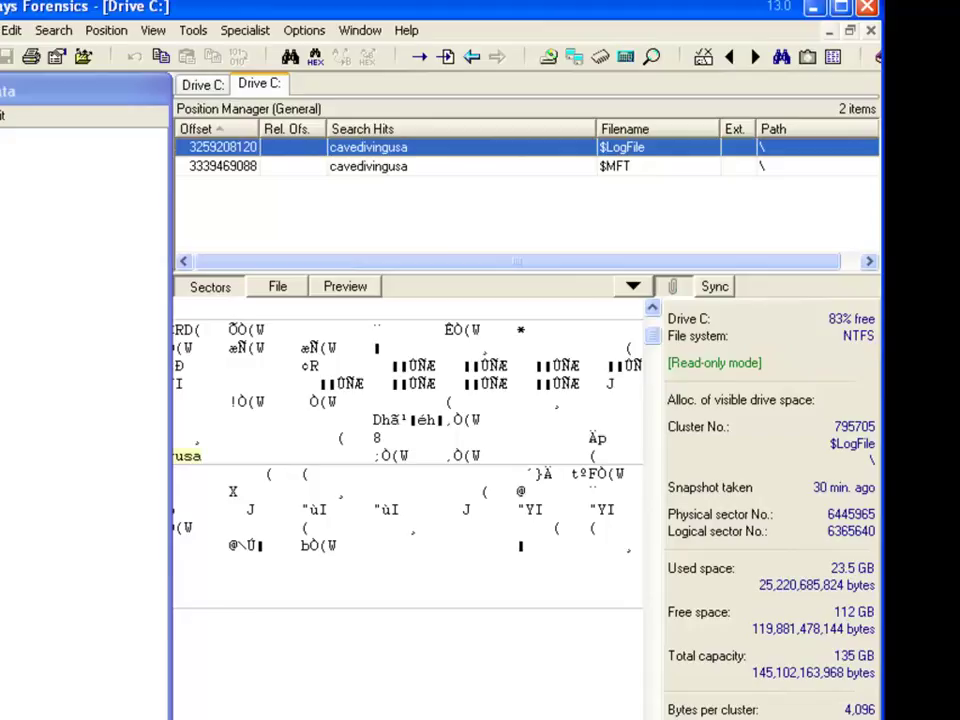
{"action": "scroll", "coordinate": [401, 414], "scroll_direction": "left", "scroll_amount": 6}
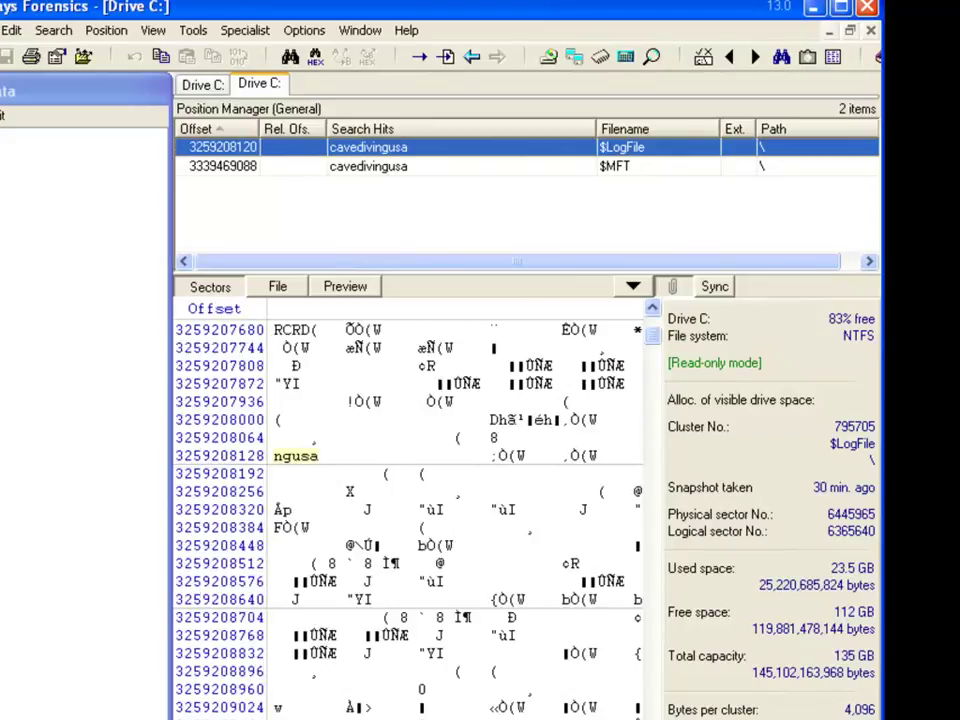